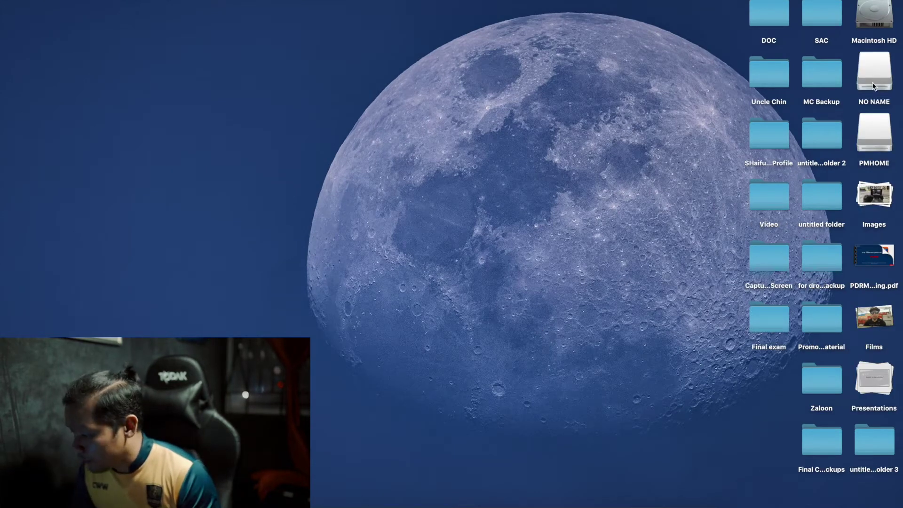
Launch Recoverit and authorise it with the account password.
key("F4")
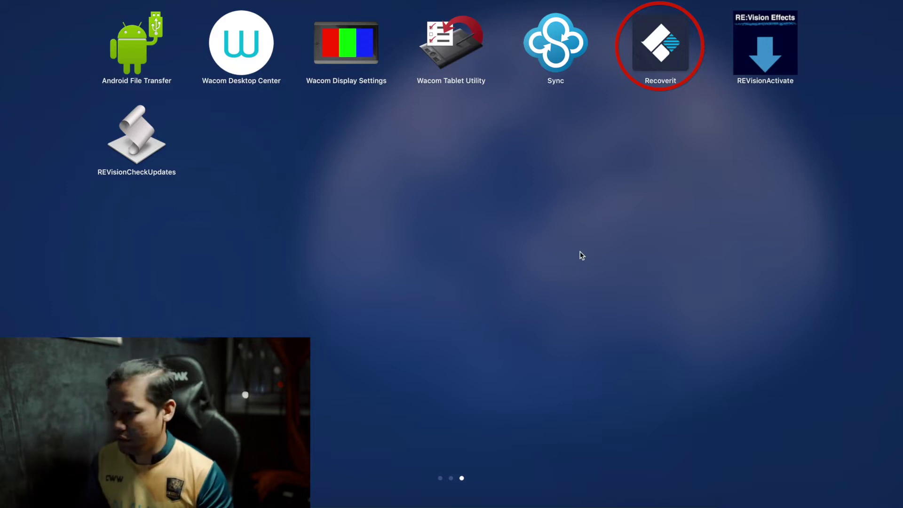
left_click(657, 80)
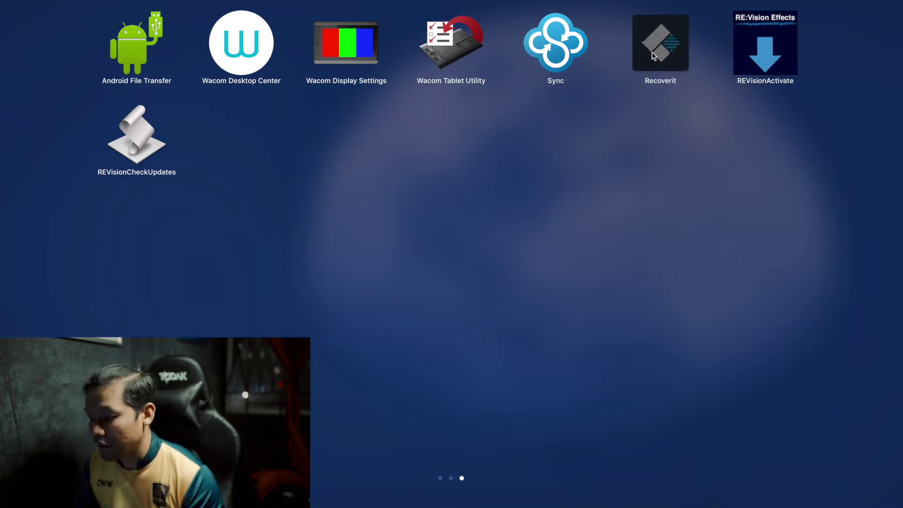
type("•••••••")
key("Return")
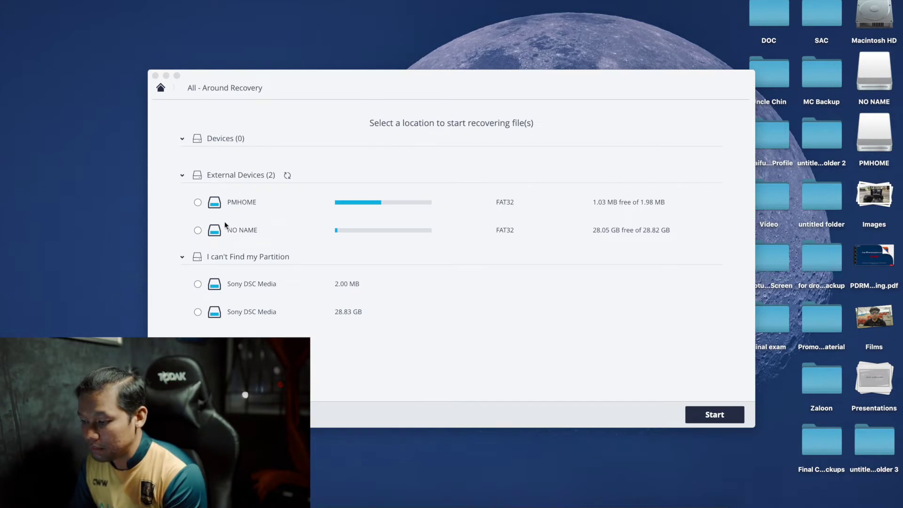
Scan the NO NAME external device for recoverable files and dismiss the completion notice.
left_click(198, 231)
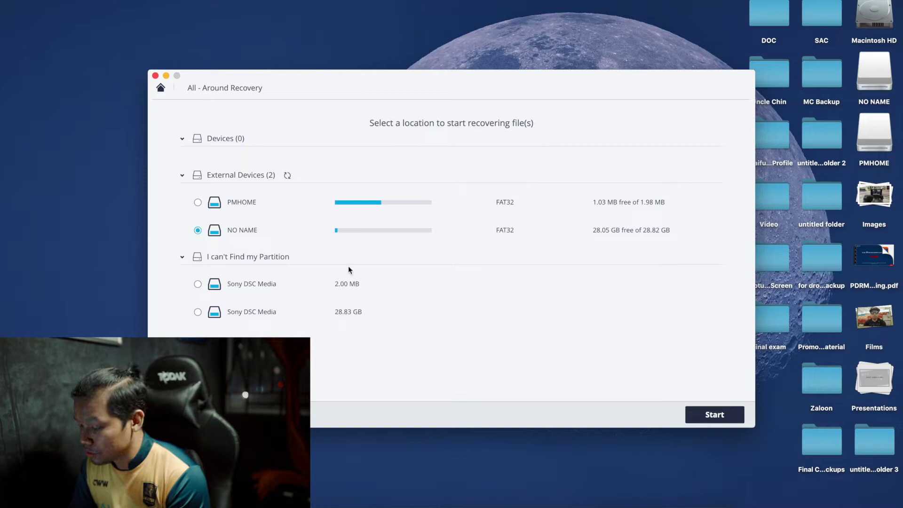
left_click(713, 417)
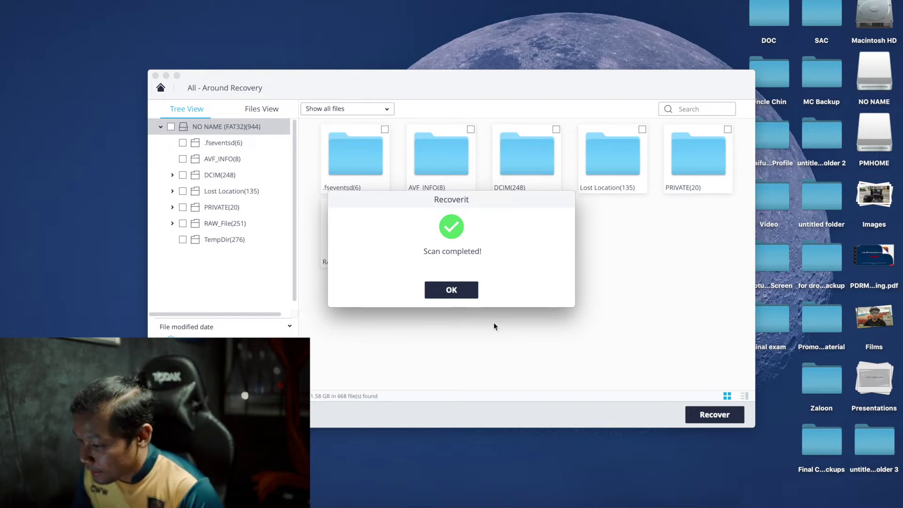
left_click(449, 293)
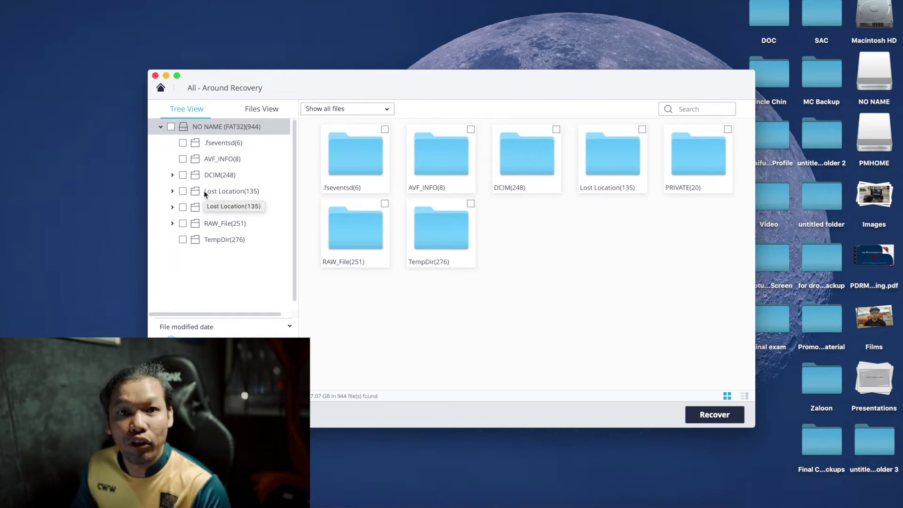
Open the CLIP folder inside M4ROOT under Lost Location in the scan results.
left_click(172, 207)
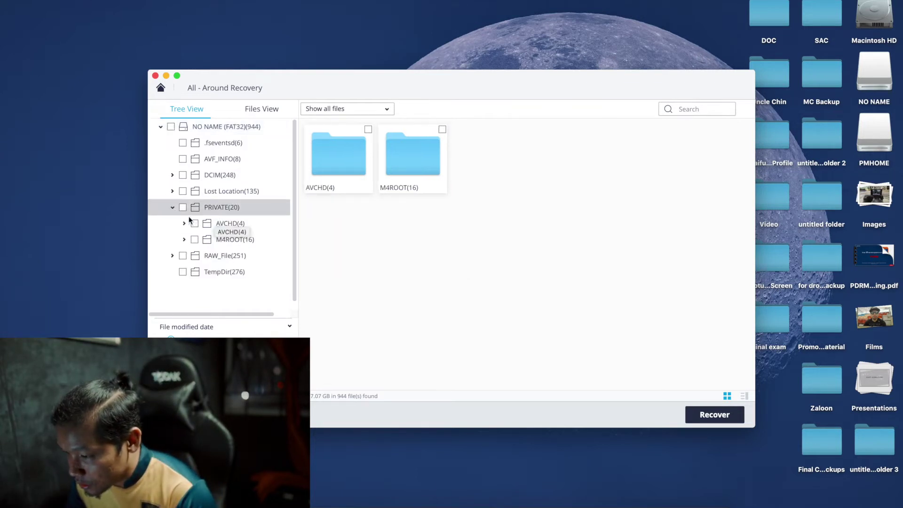
left_click(172, 191)
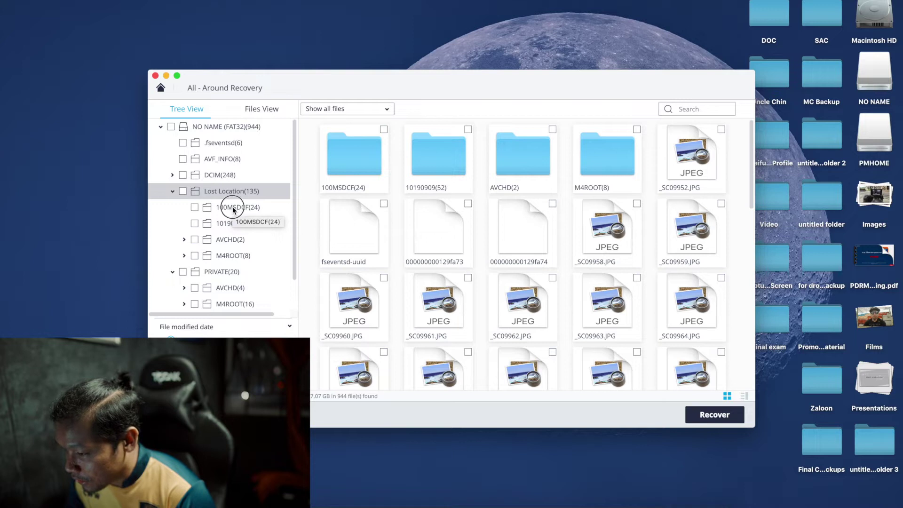
left_click(233, 207)
left_click(184, 255)
left_click(230, 272)
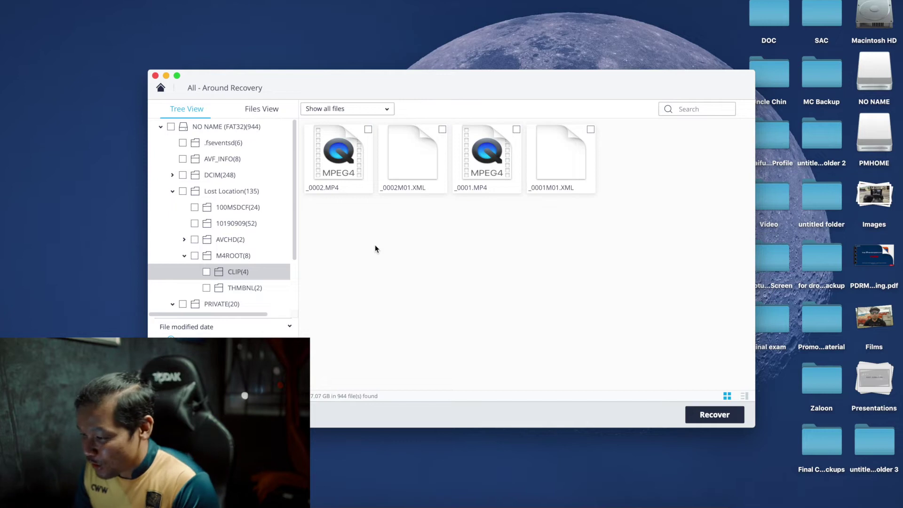
Mark both MP4 clips and their two XML files in the CLIP folder for recovery.
left_click(367, 129)
left_click(516, 130)
left_click(442, 130)
left_click(591, 130)
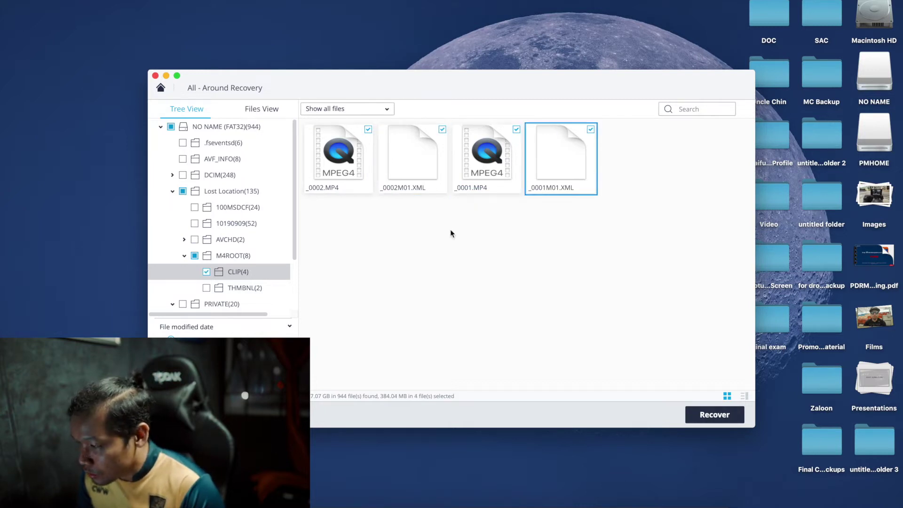
Recover the marked files into a new folder named Recover 2 inside the user's home folder.
left_click(704, 419)
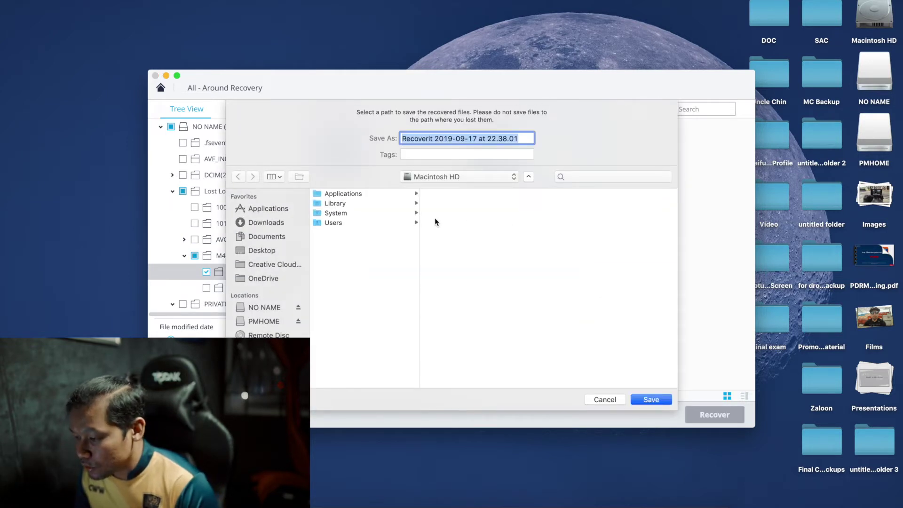
left_click(336, 222)
left_click(459, 204)
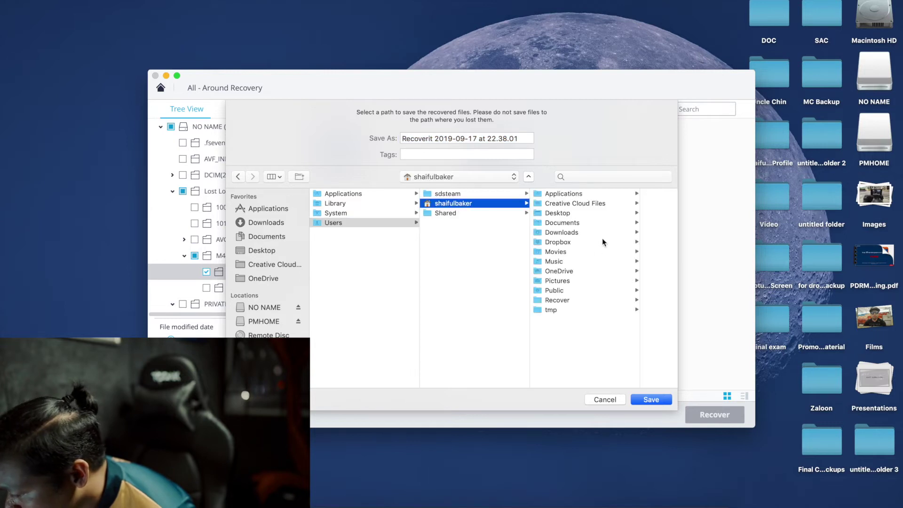
key("super+shift+n")
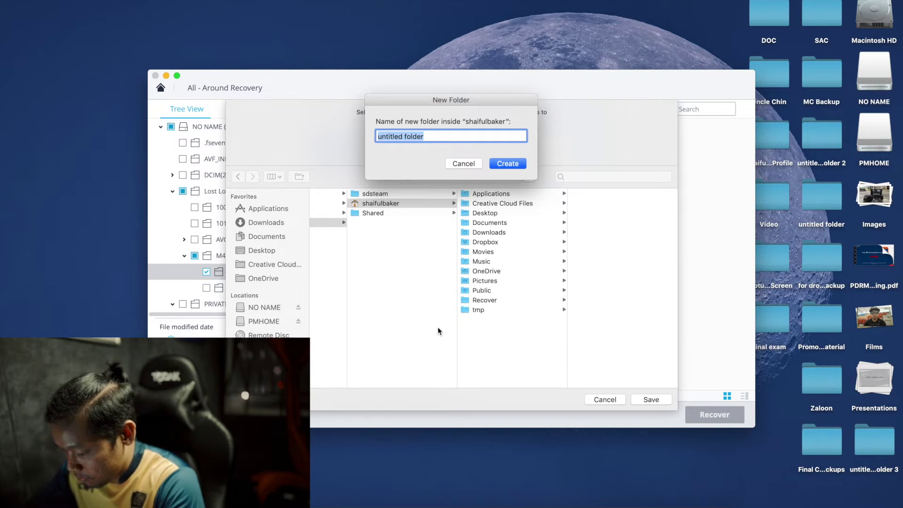
type("Recover 2")
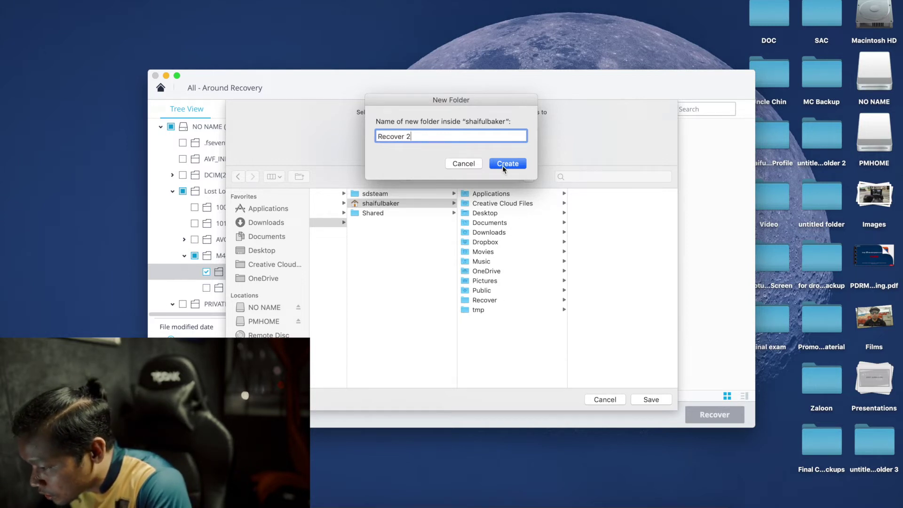
left_click(503, 168)
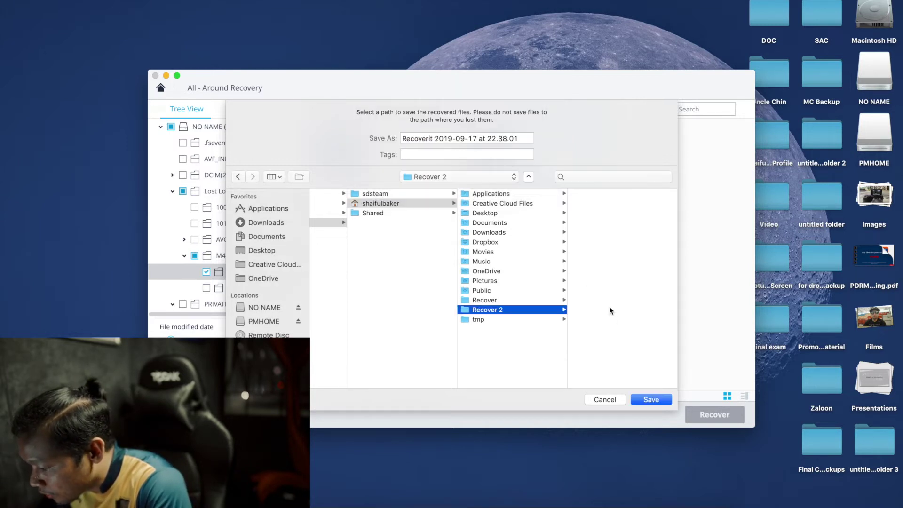
left_click(652, 400)
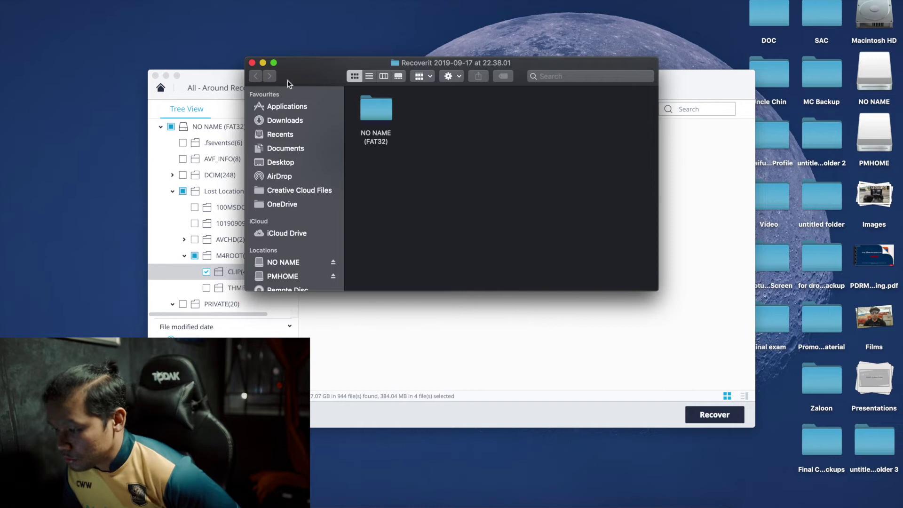
Return to Recoverit, look through the 10190909 folder under Lost Location and mark the whole folder for recovery.
left_click(221, 74)
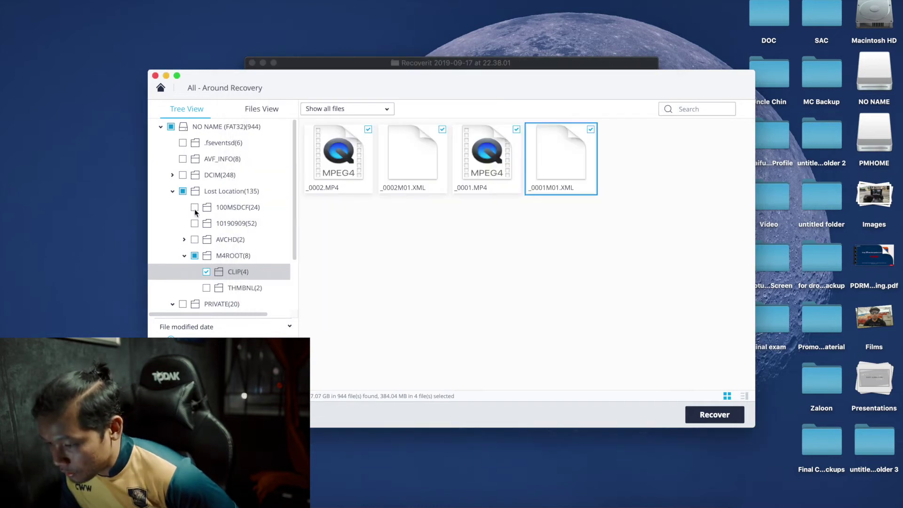
left_click(225, 223)
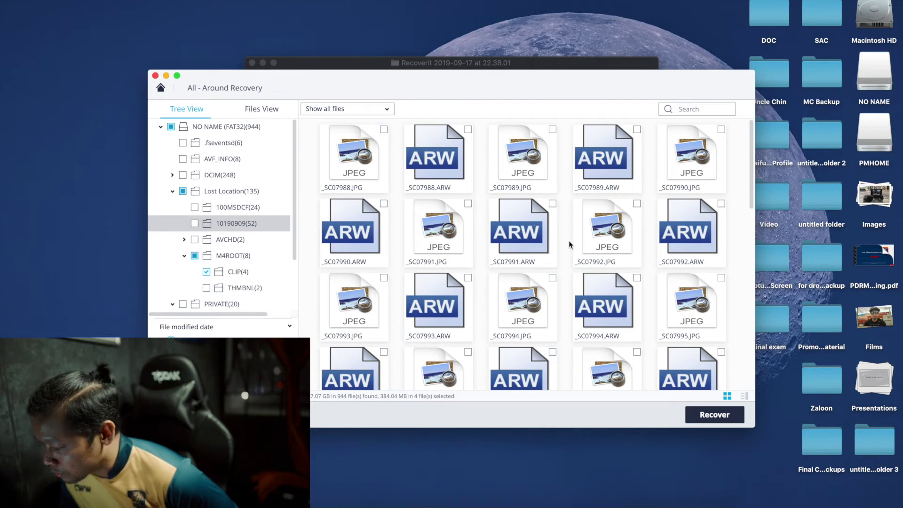
scroll(569, 240, "down", 10)
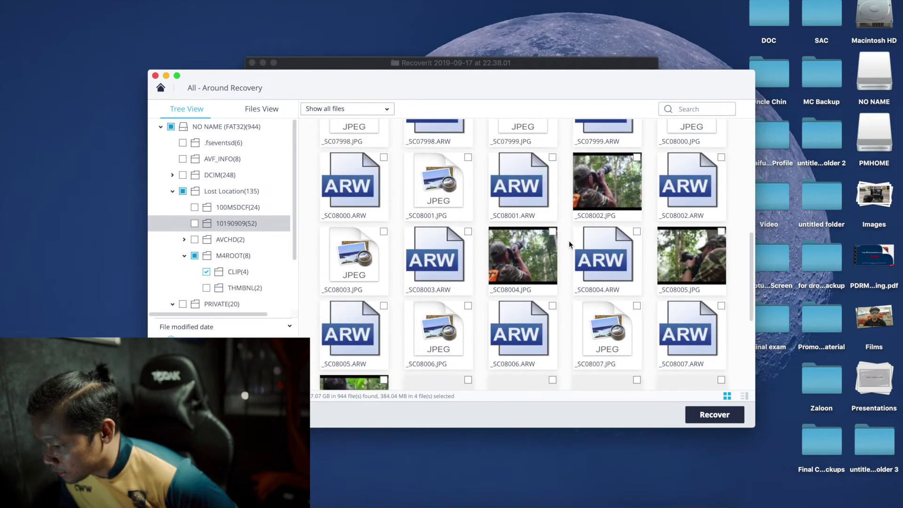
scroll(569, 240, "up", 3)
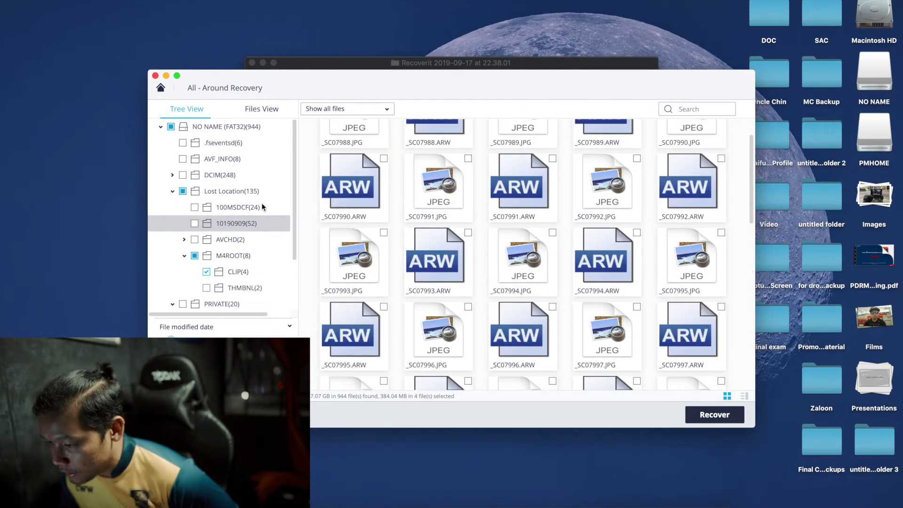
left_click(195, 224)
Recover the marked files, including the 10190909 folder, into the existing Recover 2 folder in the user's home folder.
left_click(718, 416)
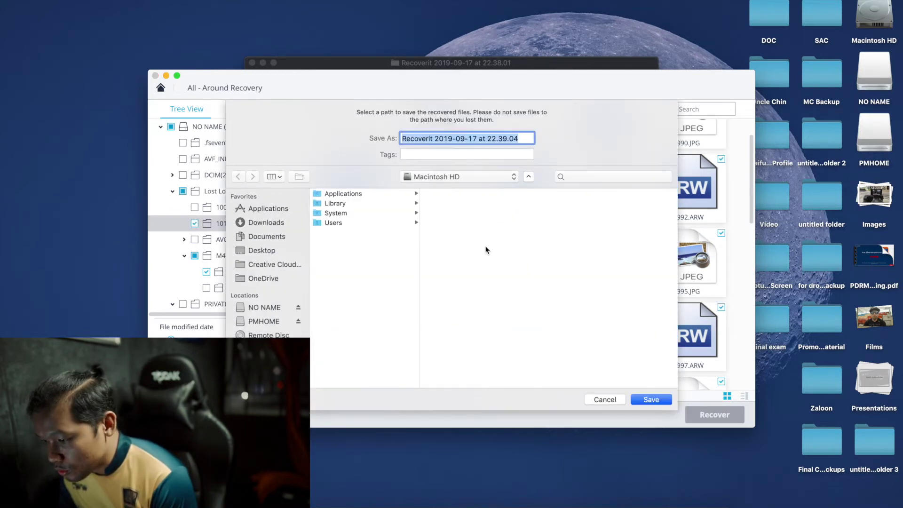
left_click(341, 223)
left_click(454, 203)
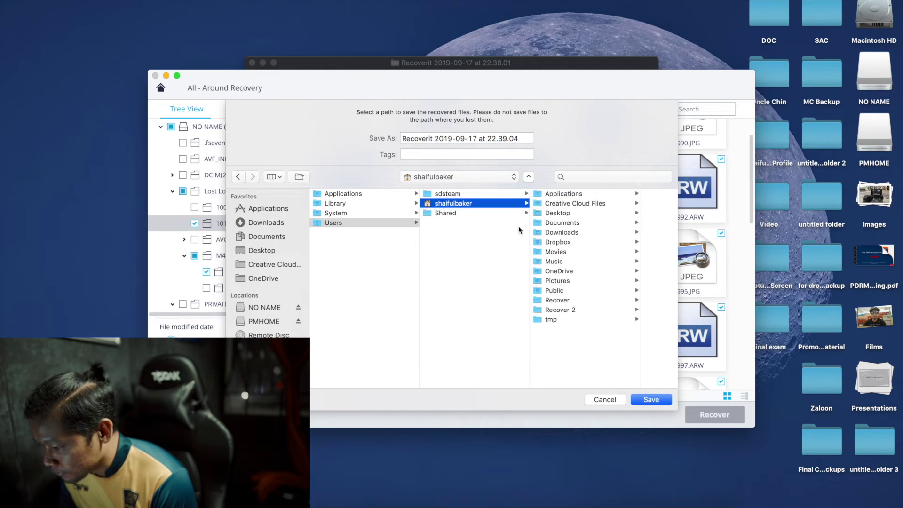
left_click(570, 310)
left_click(651, 399)
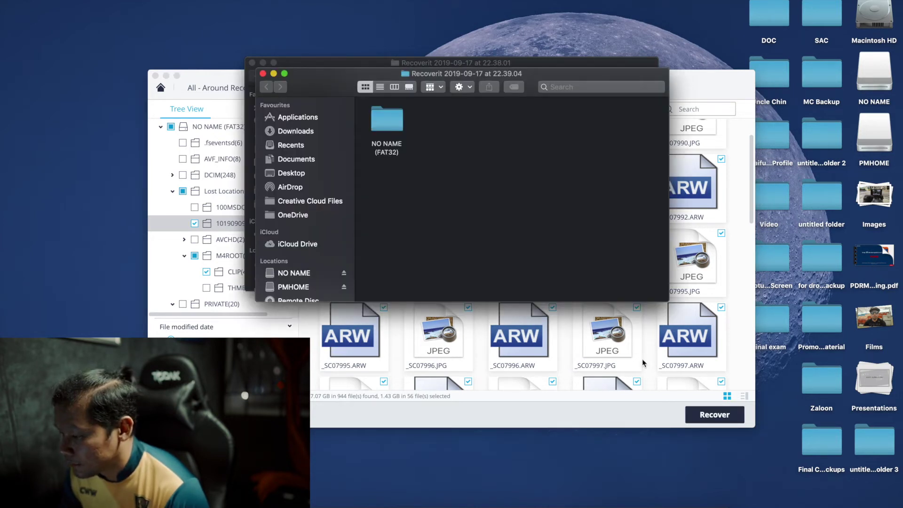
Close both Finder windows that show the recovery output folders.
left_click(262, 74)
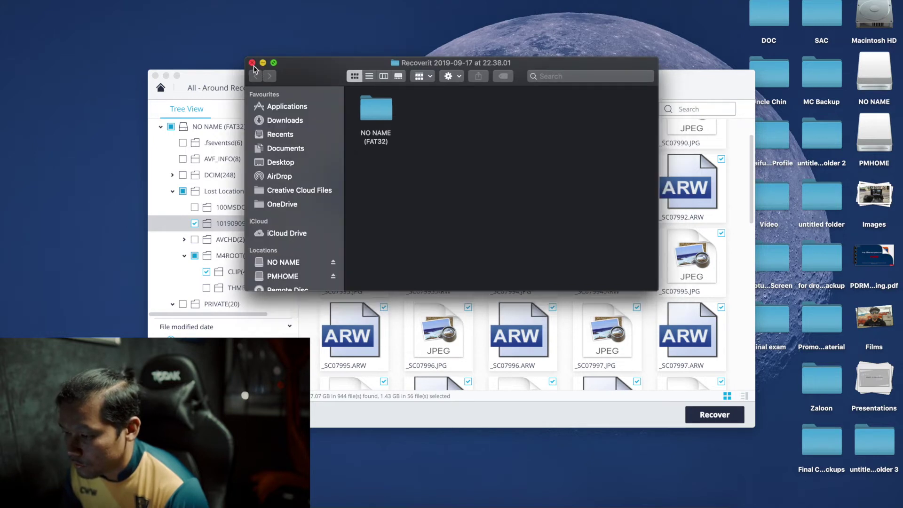
left_click(252, 63)
left_click(695, 498)
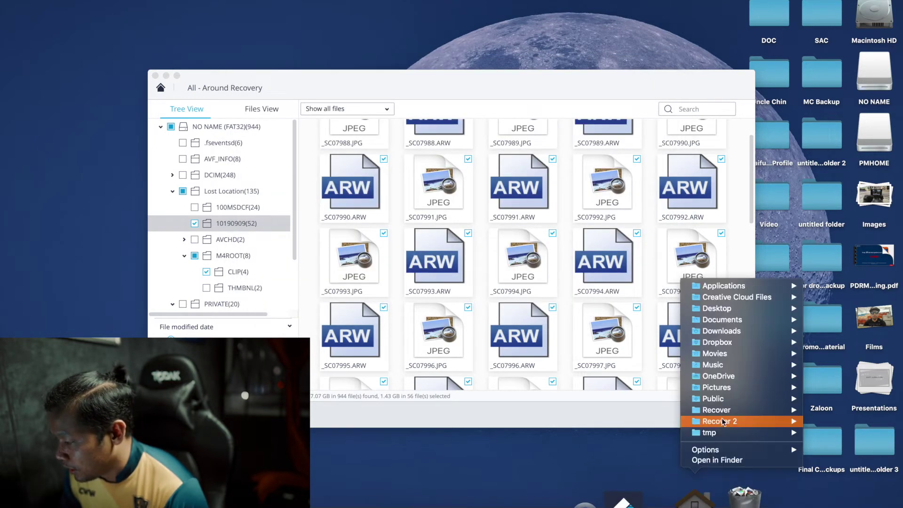
Open the Recover 2 folder in the user's home folder on Macintosh HD.
double_click(874, 19)
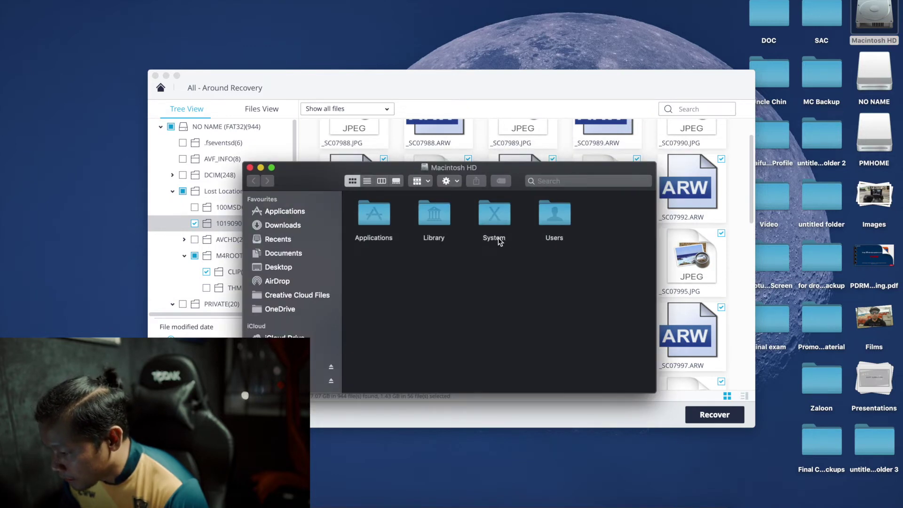
double_click(546, 217)
left_click(440, 217)
double_click(440, 217)
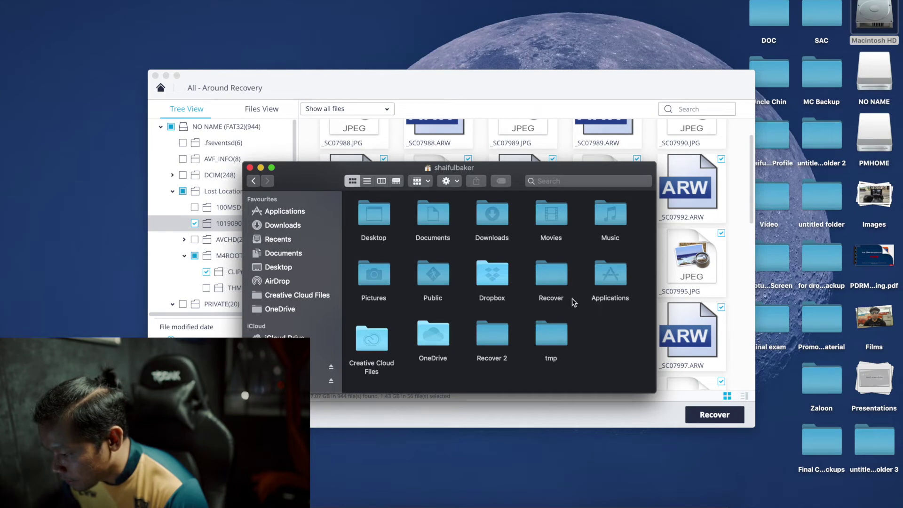
double_click(504, 337)
Go down through the recovered NO NAME (FAT32) folders under Lost Location to the CLIP folder in M4ROOT.
left_click(369, 209)
double_click(369, 208)
left_click(373, 211)
double_click(374, 212)
left_click(379, 216)
double_click(374, 214)
double_click(374, 214)
left_click(374, 214)
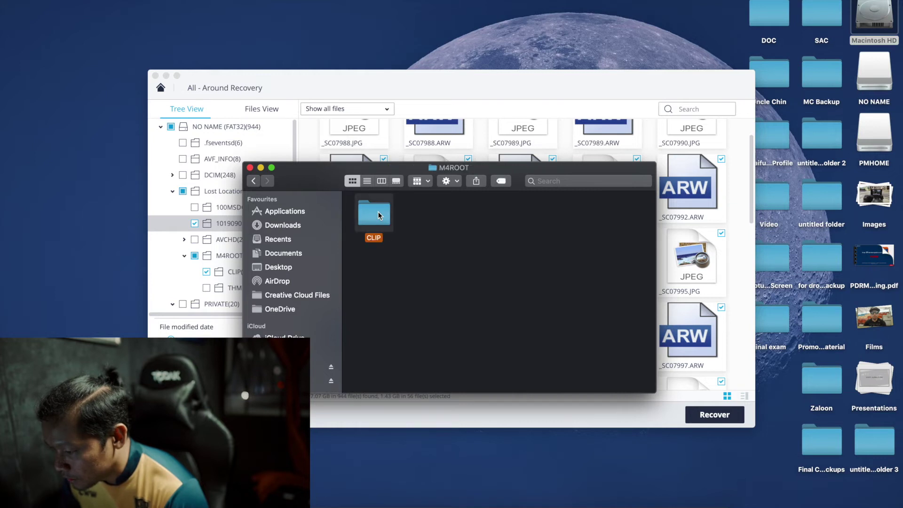
double_click(374, 214)
Play the recovered clip _0001.MP4 to check it and close the video.
double_click(369, 217)
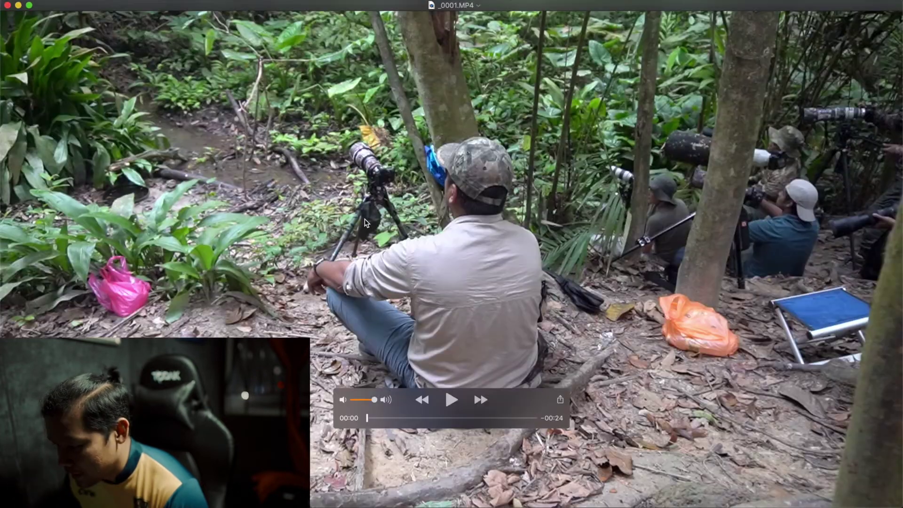
key("space")
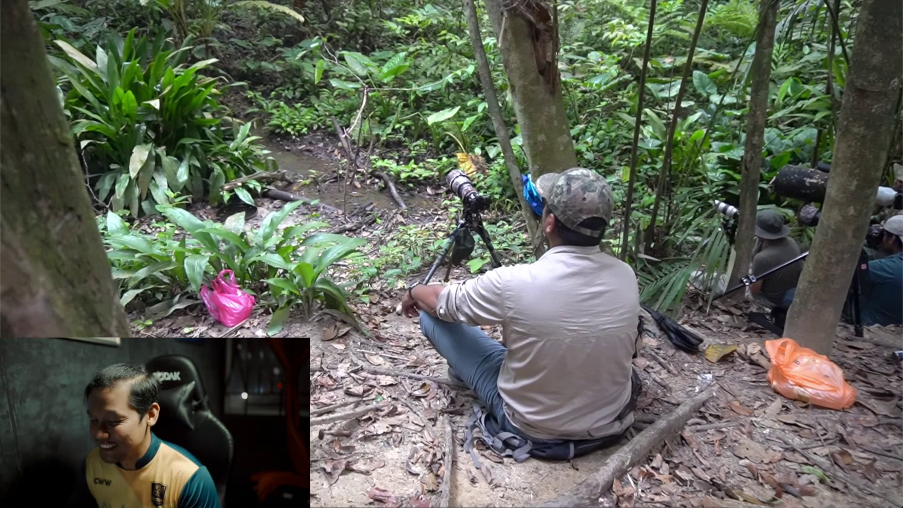
left_click(7, 5)
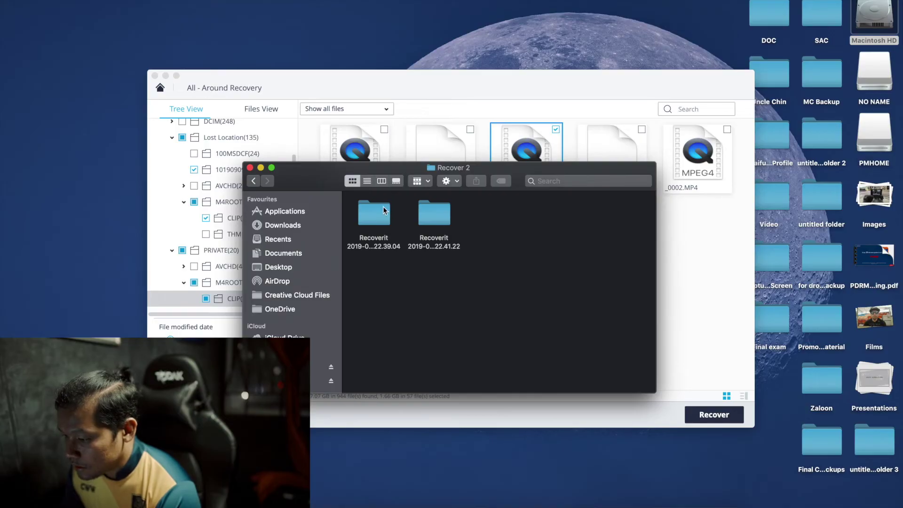
Open the 10190909 folder under Lost Location in the 22.41.22 recovery folder and look through its recovered photos.
double_click(438, 210)
double_click(384, 210)
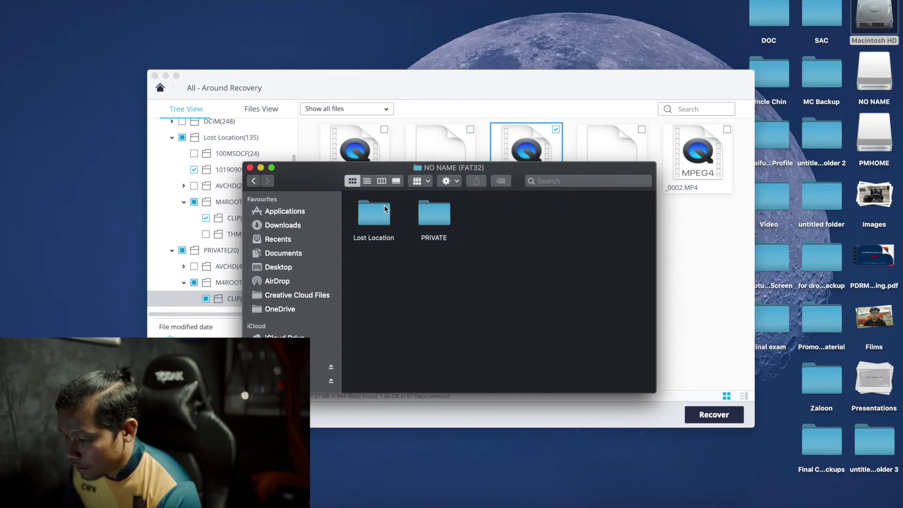
left_click(385, 209)
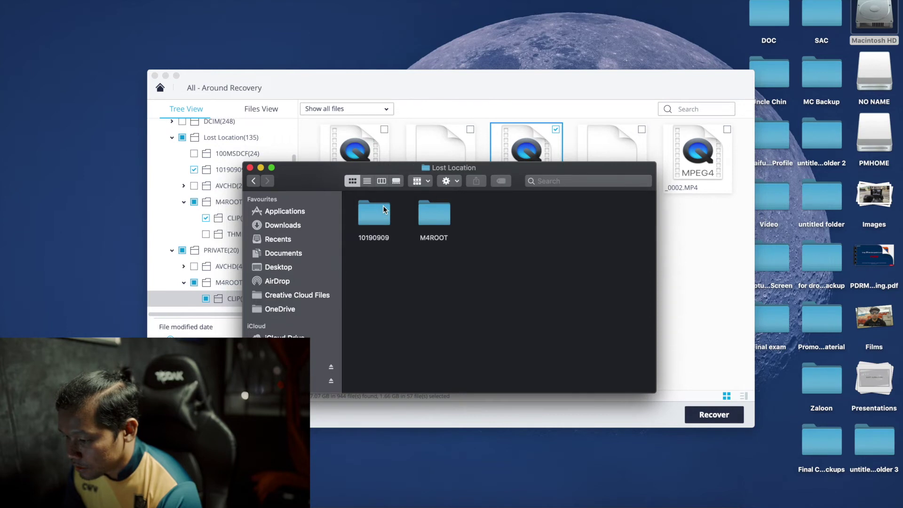
double_click(383, 210)
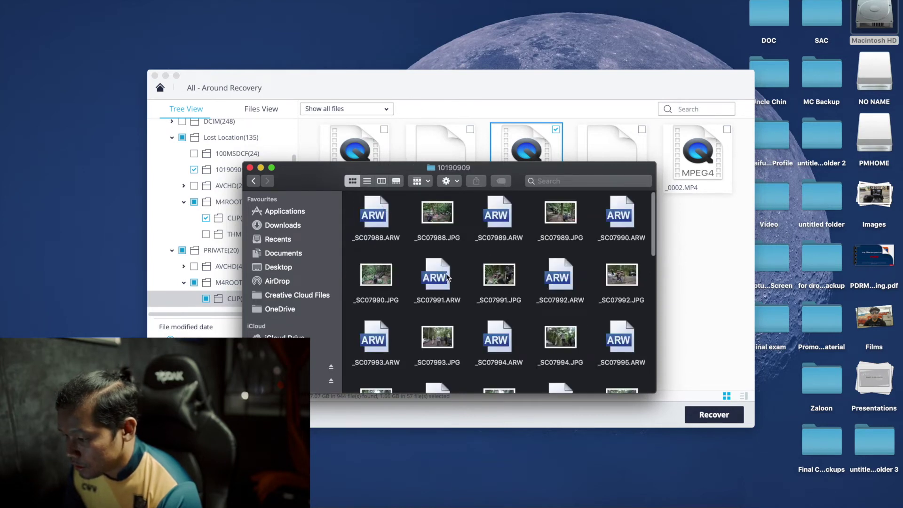
scroll(447, 277, "down", 10)
scroll(447, 278, "down", 2)
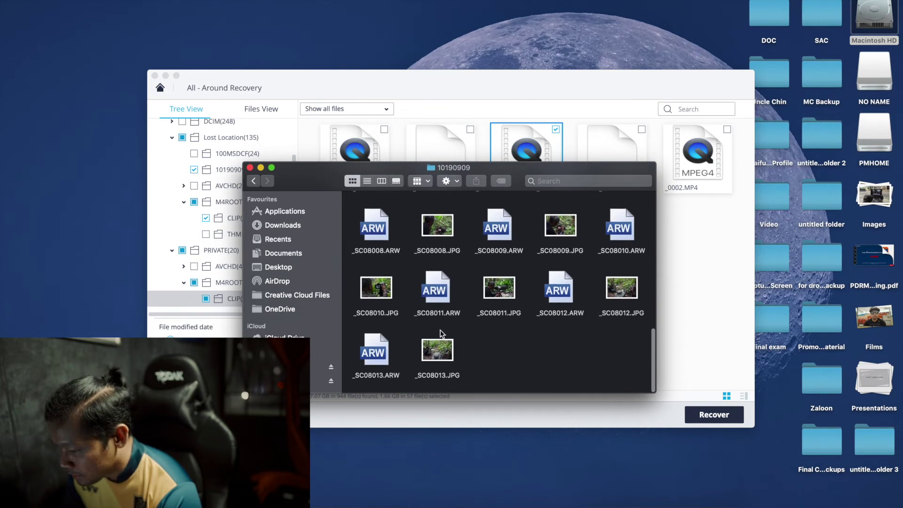
View the recovered photos _SC08011.JPG and _SC08009.JPG at full size, closing each one after checking it.
left_click(504, 289)
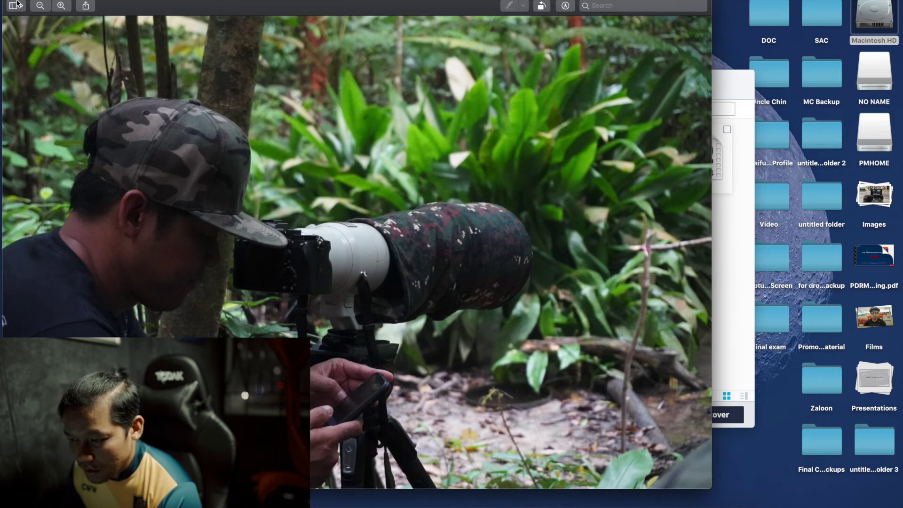
key("super+w")
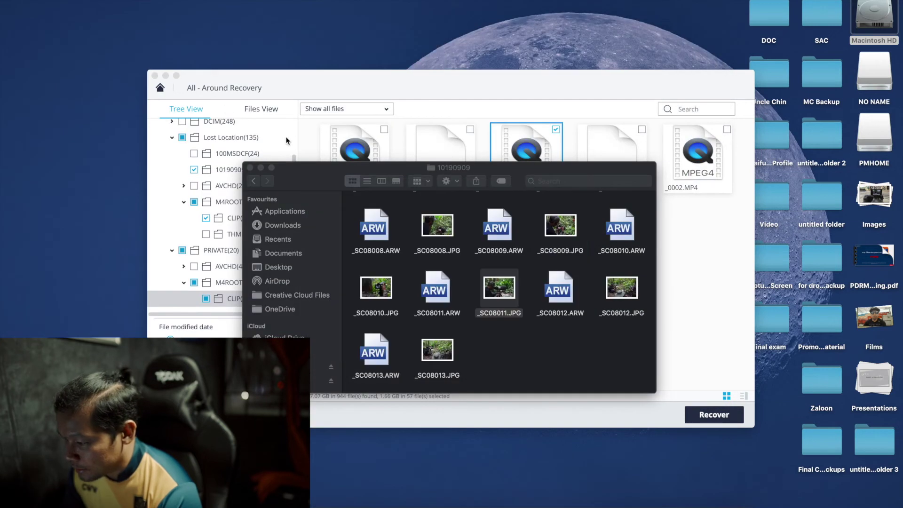
double_click(561, 230)
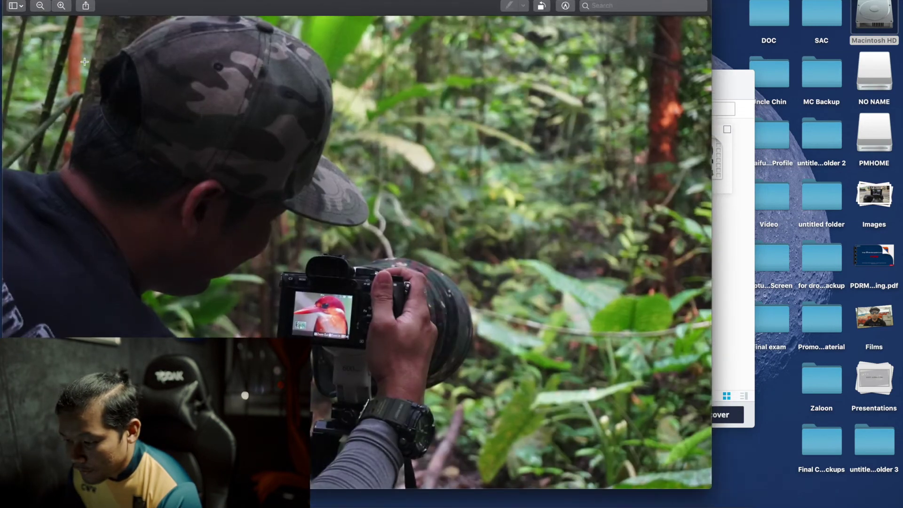
key("super+w")
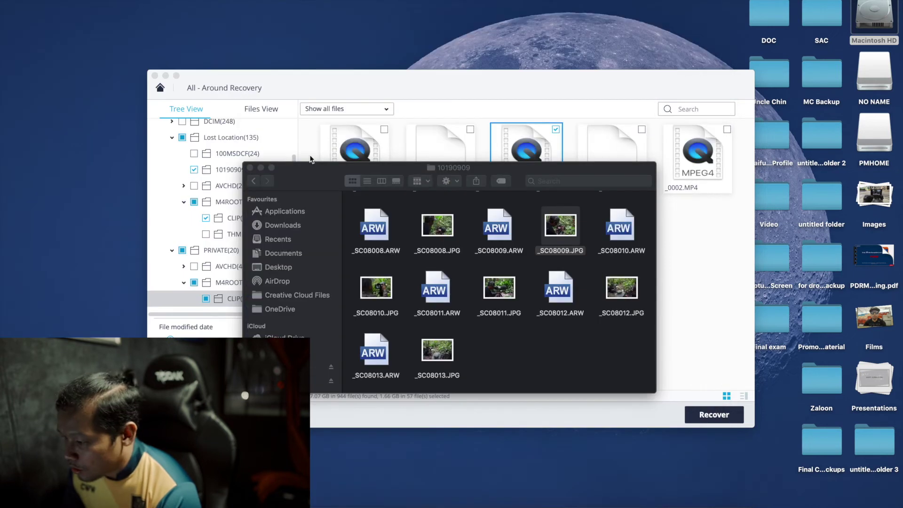